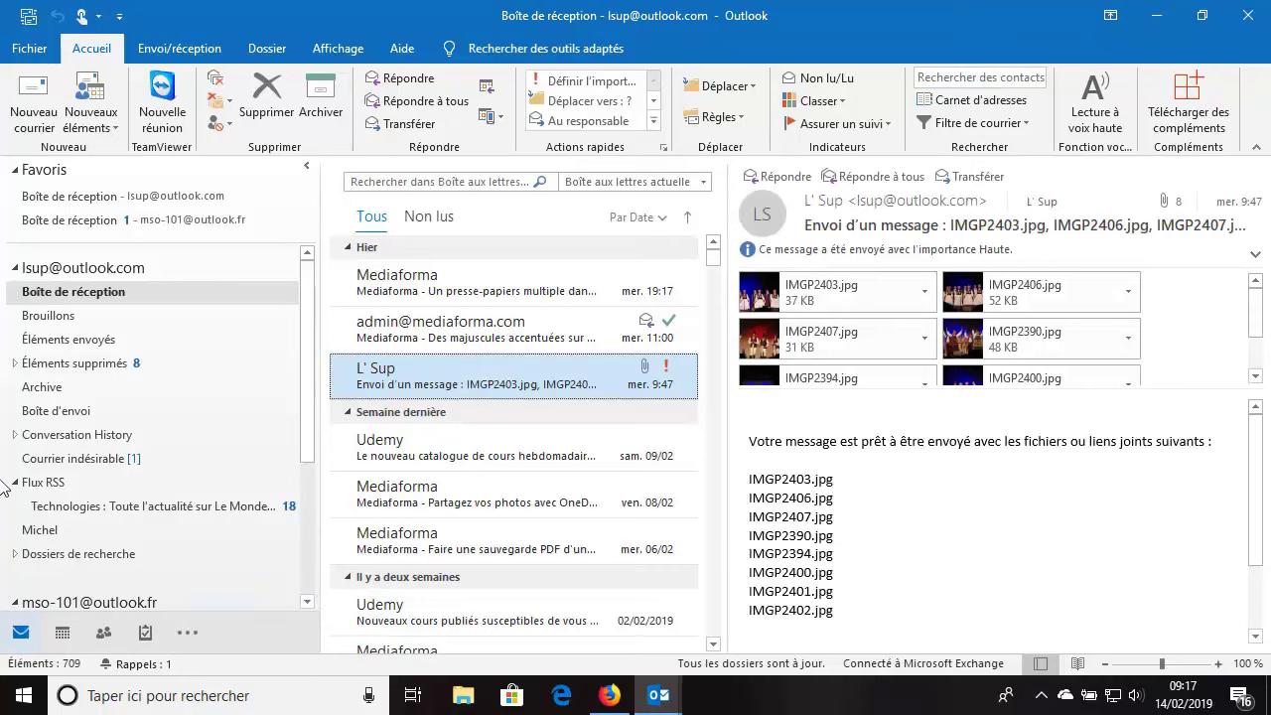
# Step: Write a new email, "Bonjour, Désolé, je suis en déplacement avec une connectivité réduite. Je vous répondrai dès que possible. Merci d'avance pour votre patience.", and sign it
pyautogui.click(33, 117)
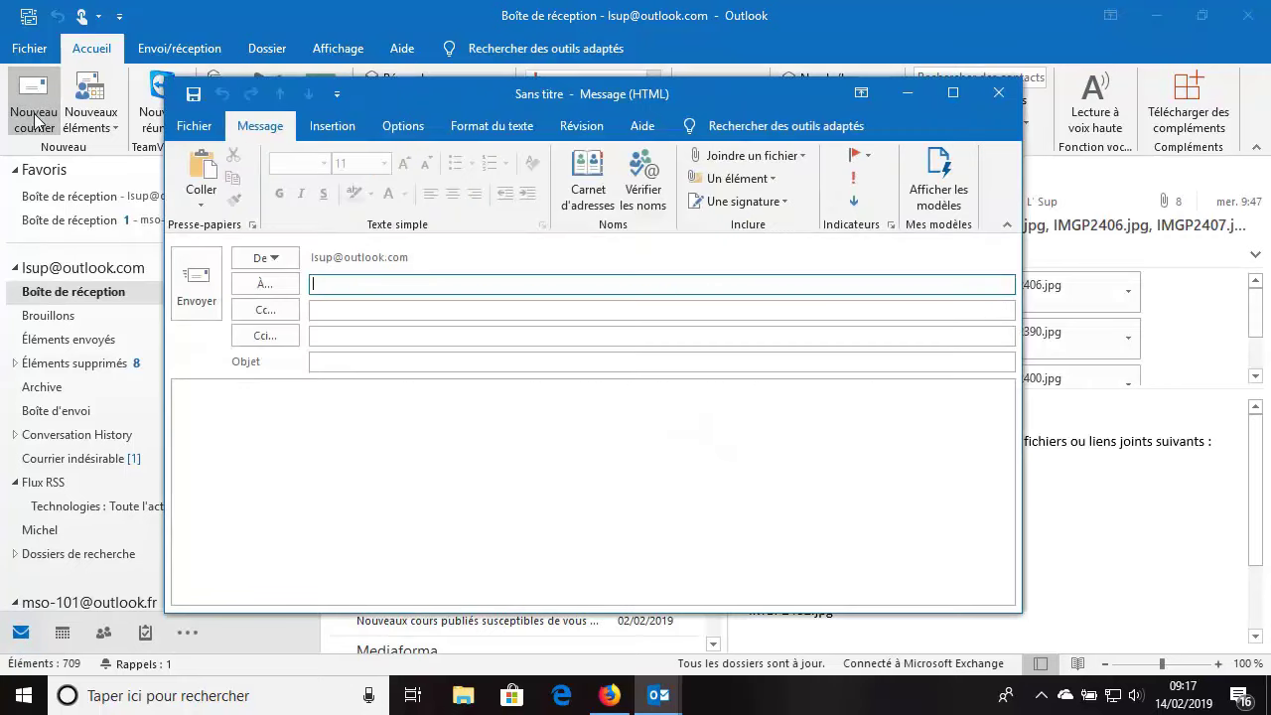
pyautogui.click(247, 492)
pyautogui.write("Bonjour,  Désolé, je suis en déplacement avec une connectivité réduite. Je vous répondrai dès que possible. Merci d'avance pour votre patience.  Michel Martin")
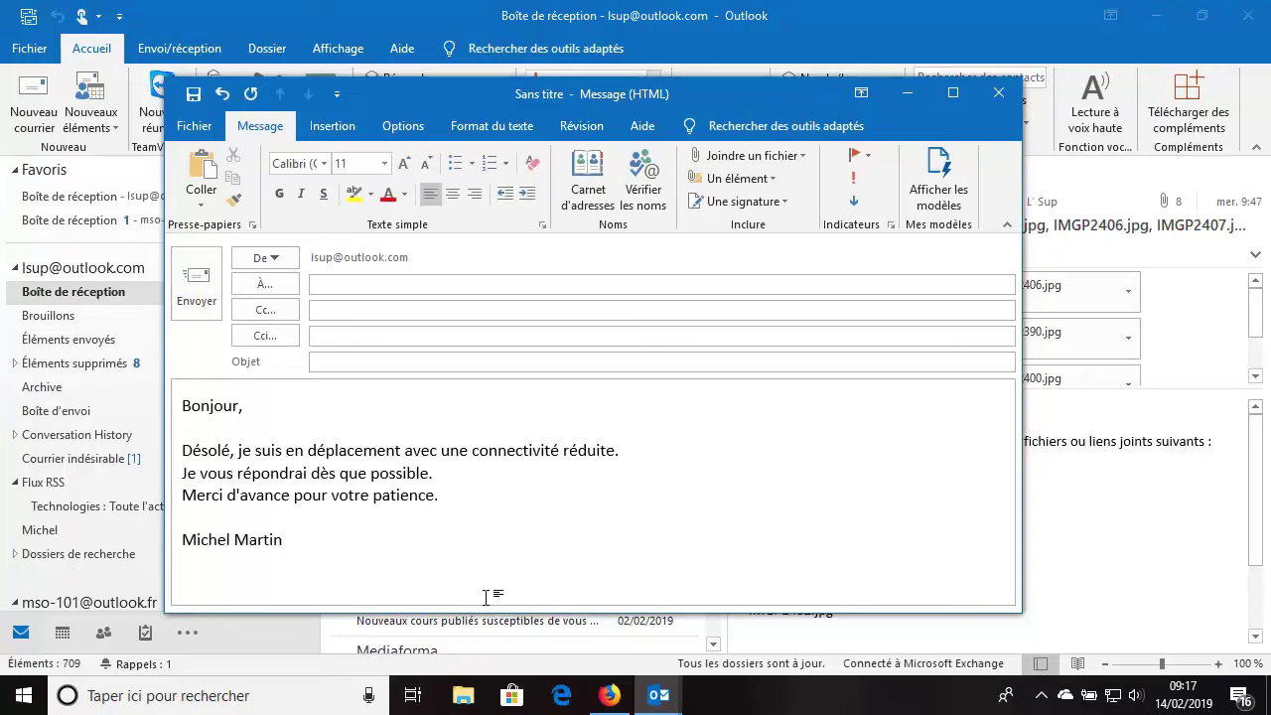
# Step: Save the message as an Outlook template (*.oft) named Absence in the Templates folder, and close the message without keeping a draft
pyautogui.click(193, 125)
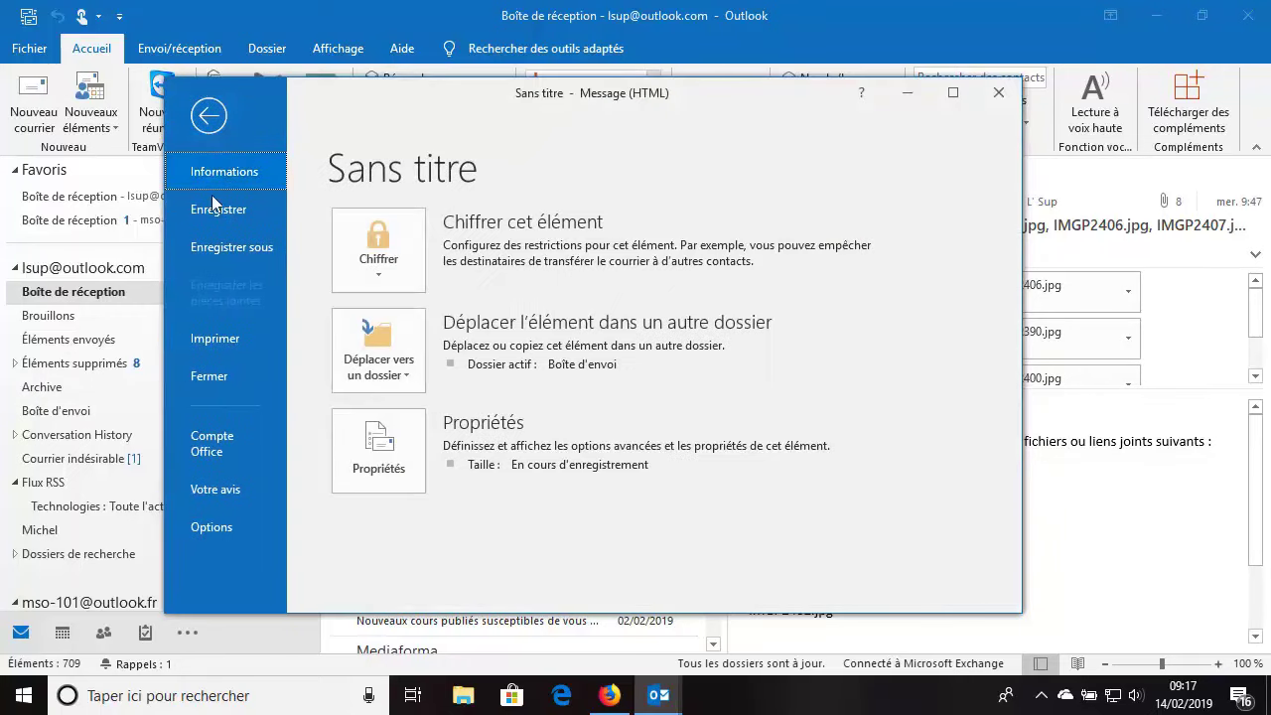
pyautogui.click(220, 249)
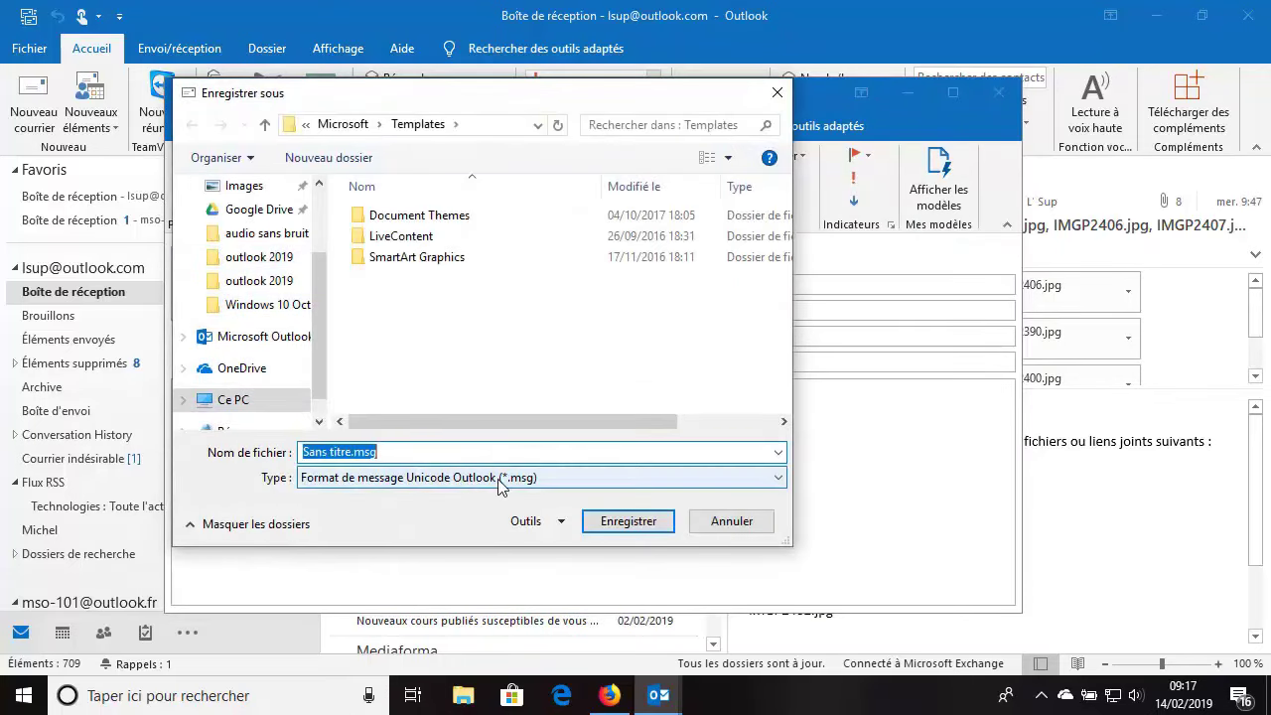
pyautogui.click(499, 483)
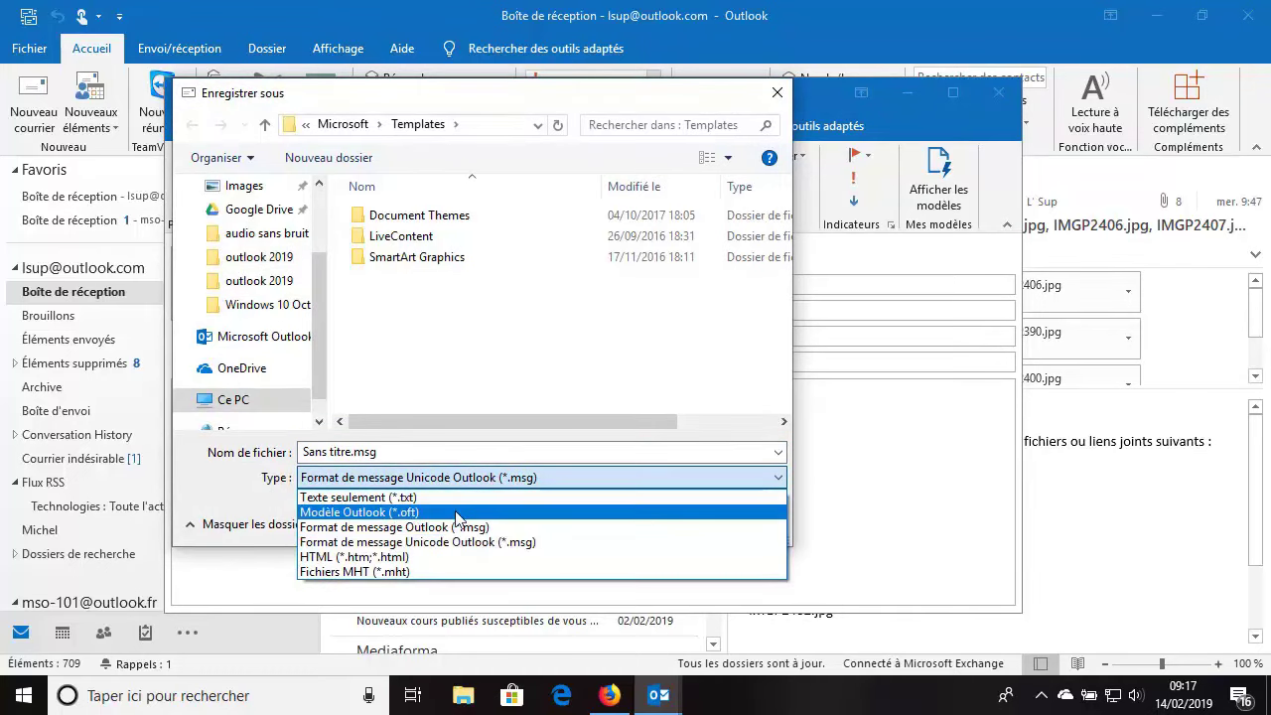
pyautogui.click(460, 512)
pyautogui.click(349, 452)
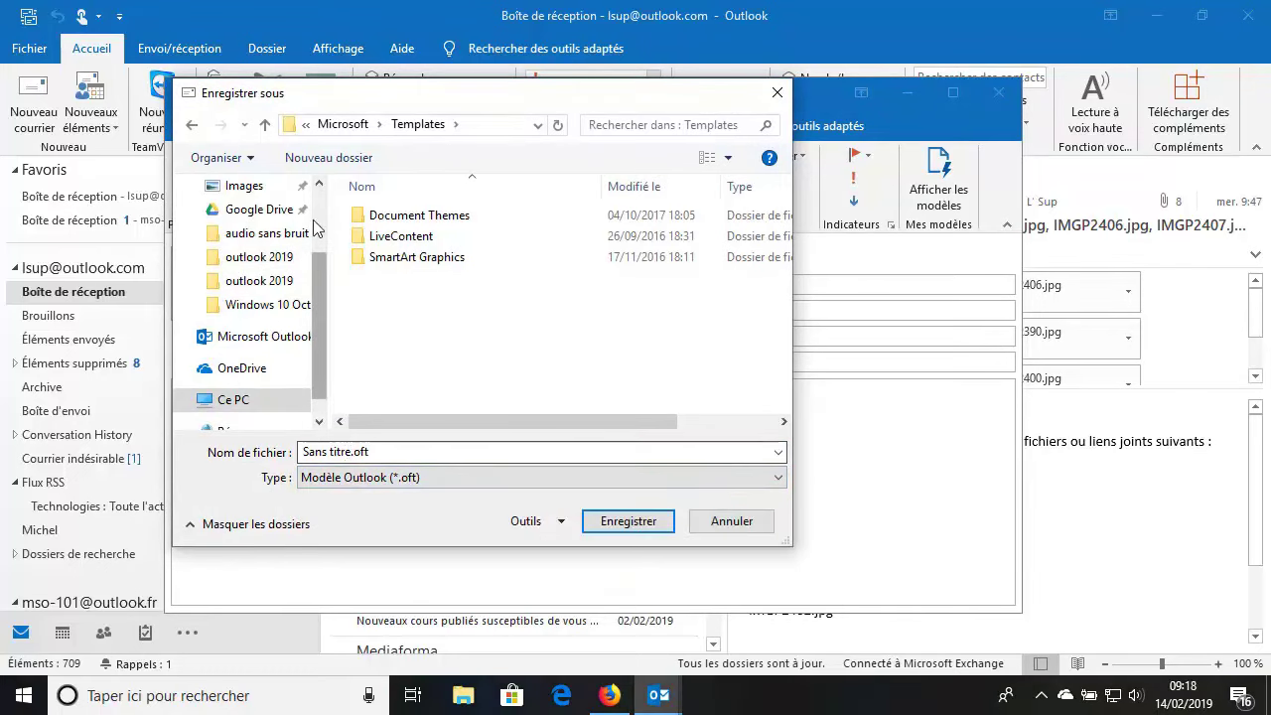
pyautogui.click(355, 452)
pyautogui.click(354, 452)
pyautogui.press('BackSpace')
pyautogui.press('BackSpace')
pyautogui.press('BackSpace')
pyautogui.press('BackSpace')
pyautogui.press('BackSpace')
pyautogui.press('BackSpace')
pyautogui.press('BackSpace')
pyautogui.press('BackSpace')
pyautogui.press('BackSpace')
pyautogui.press('BackSpace')
pyautogui.write('Absence')
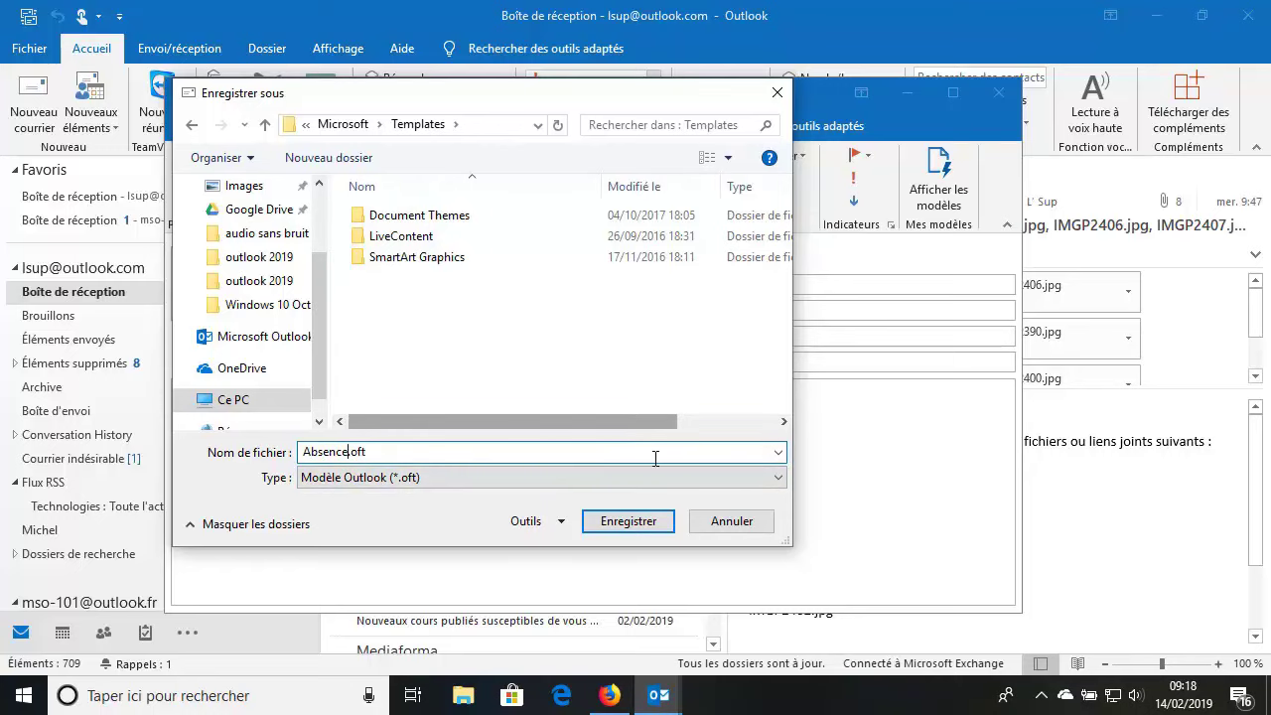
pyautogui.click(663, 521)
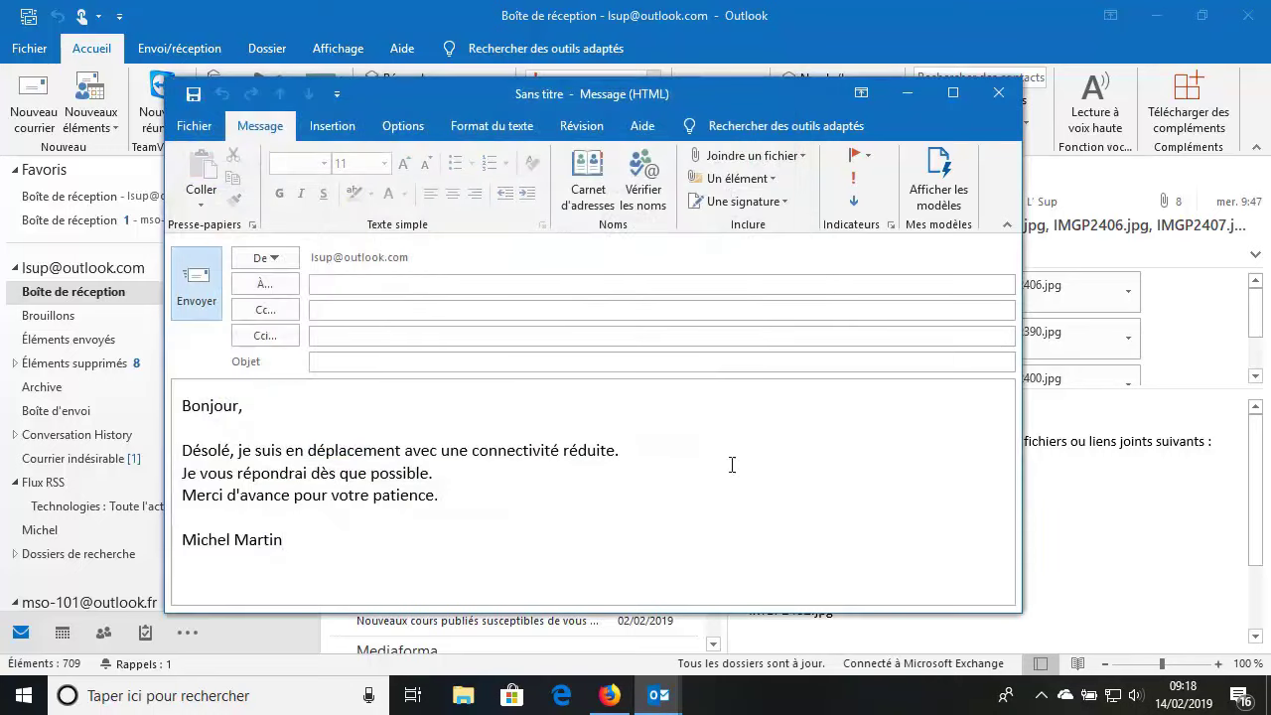
pyautogui.click(998, 94)
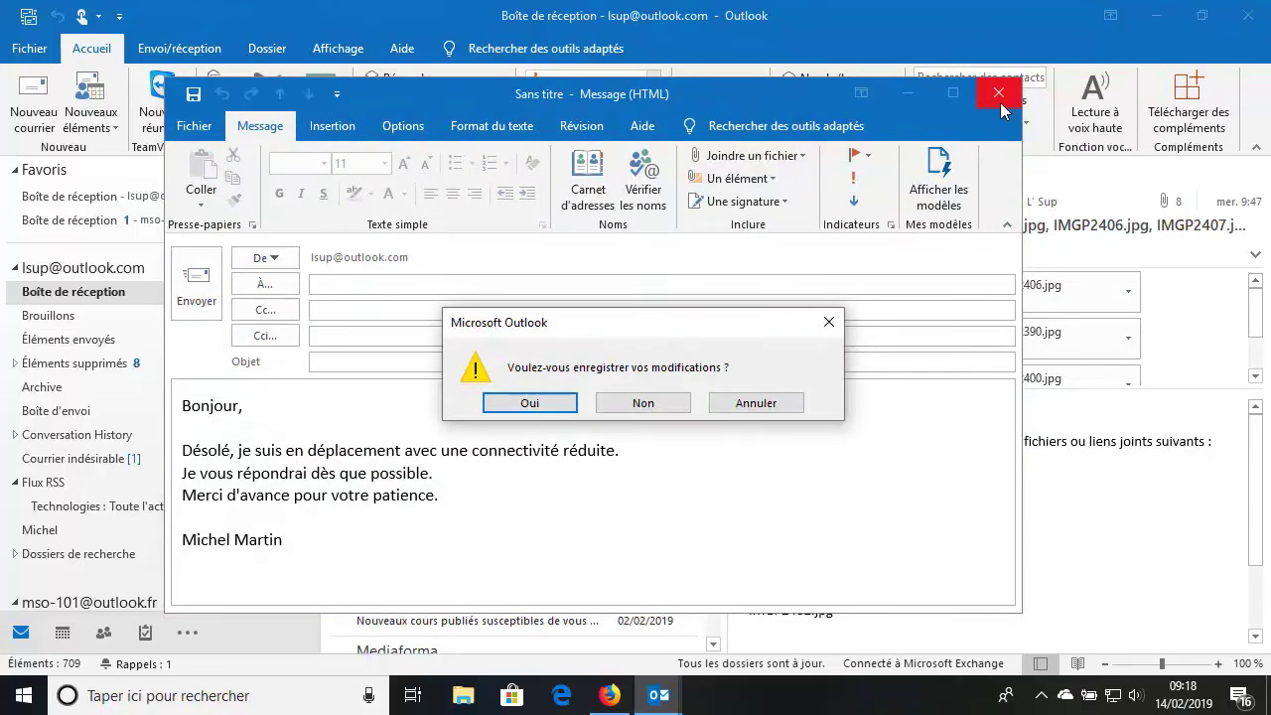
pyautogui.click(668, 405)
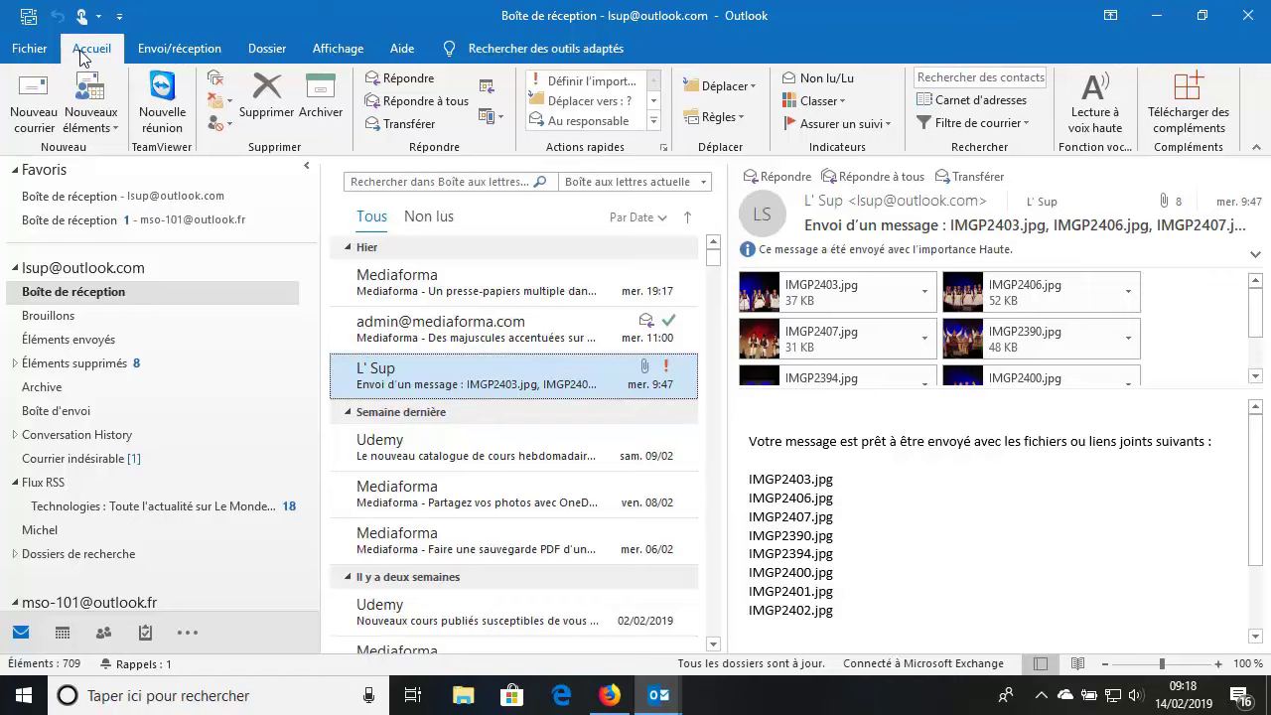
# Step: Start a blank mail rule for received messages with the condition "où j'apparais dans la zone À"
pyautogui.click(735, 125)
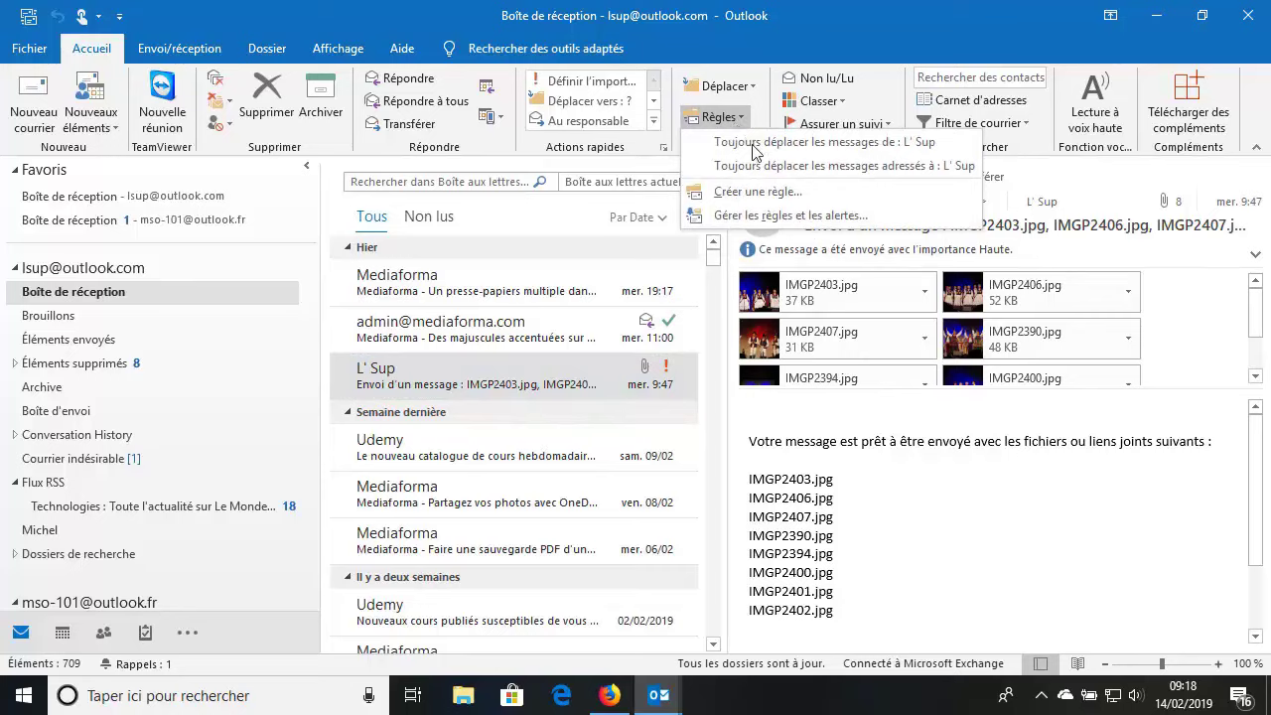
pyautogui.click(880, 216)
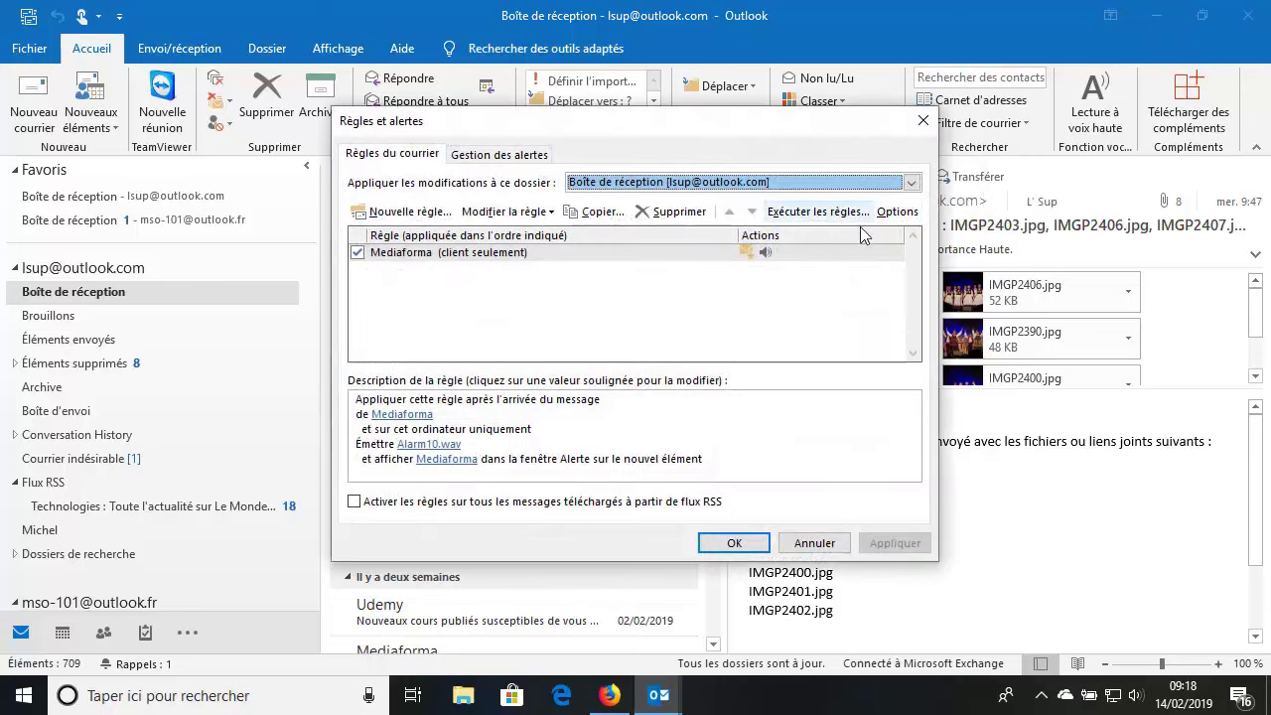
pyautogui.click(434, 215)
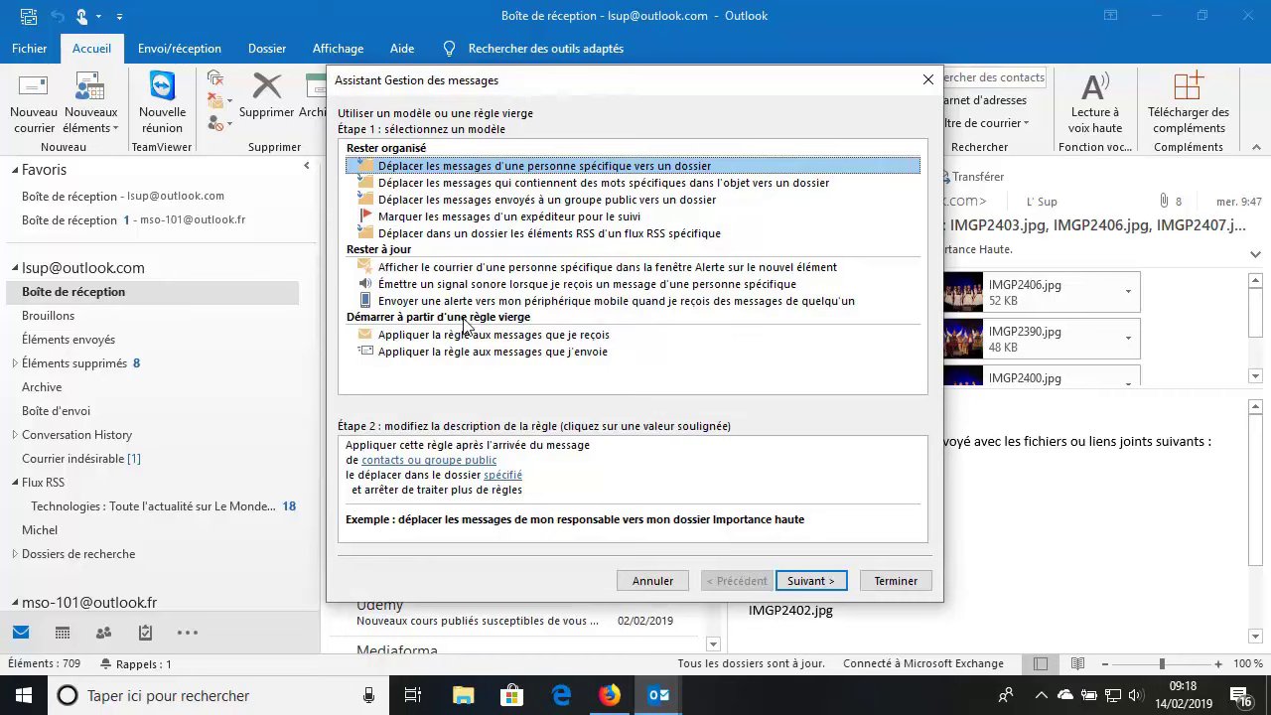
pyautogui.click(409, 337)
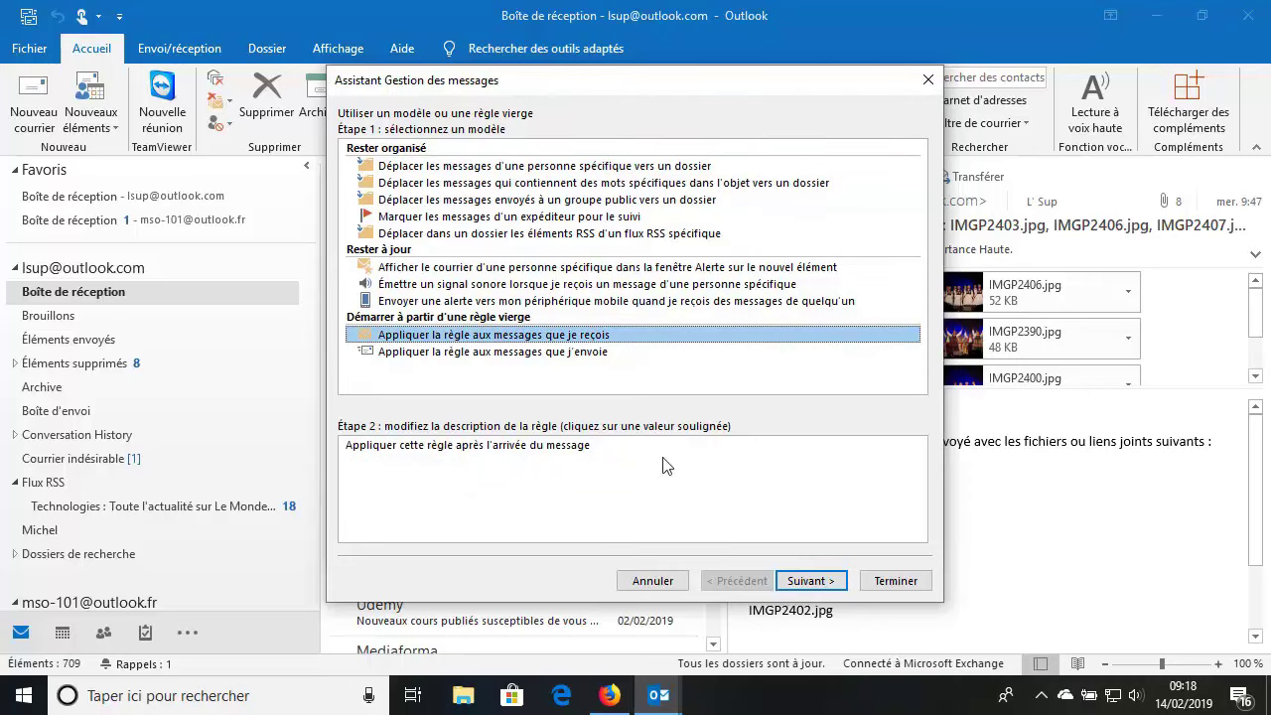
pyautogui.click(825, 583)
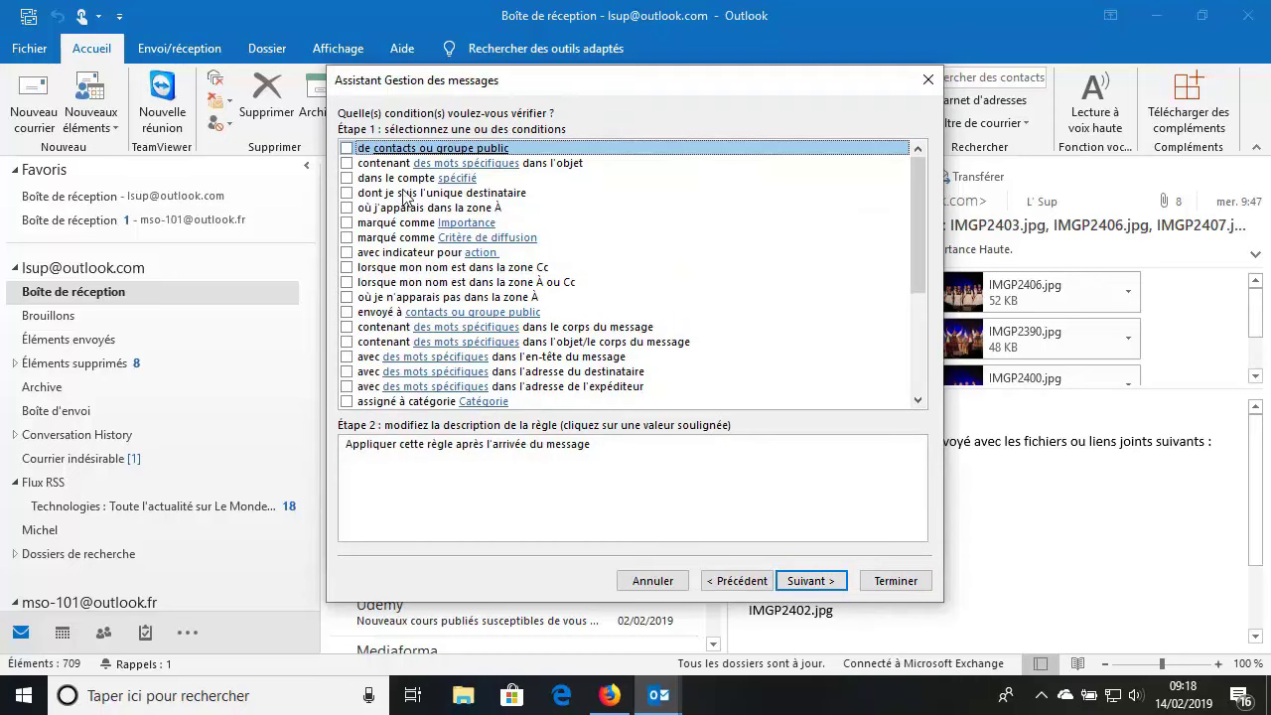
pyautogui.click(346, 207)
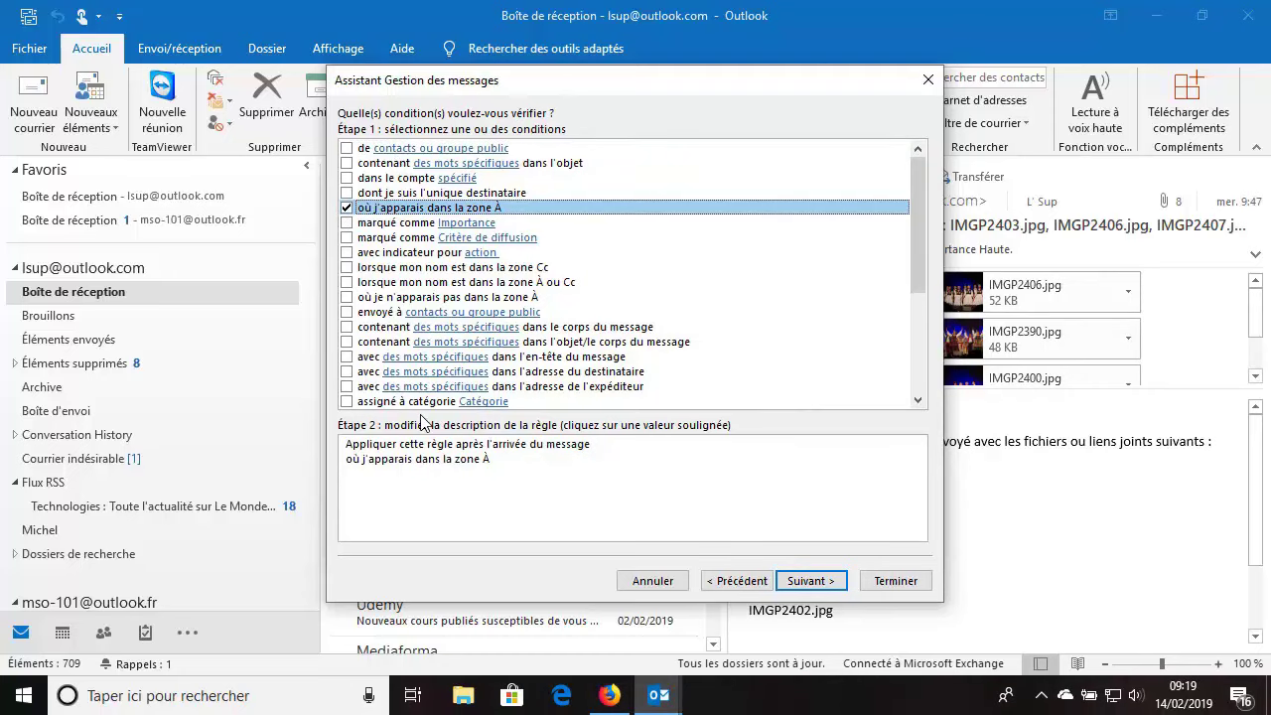
pyautogui.click(809, 581)
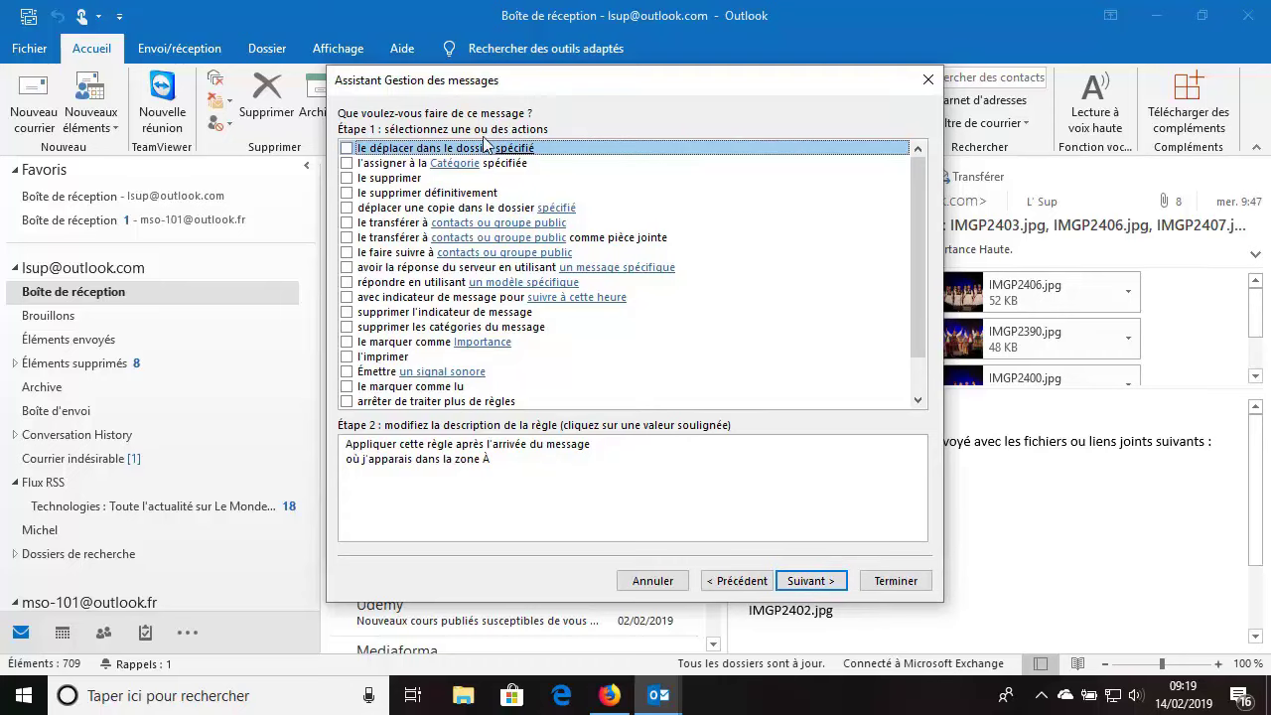
# Step: Make the rule reply using a specific template, choosing Absence from the templates in the file system (Modèles dans le fichier système)
pyautogui.click(346, 283)
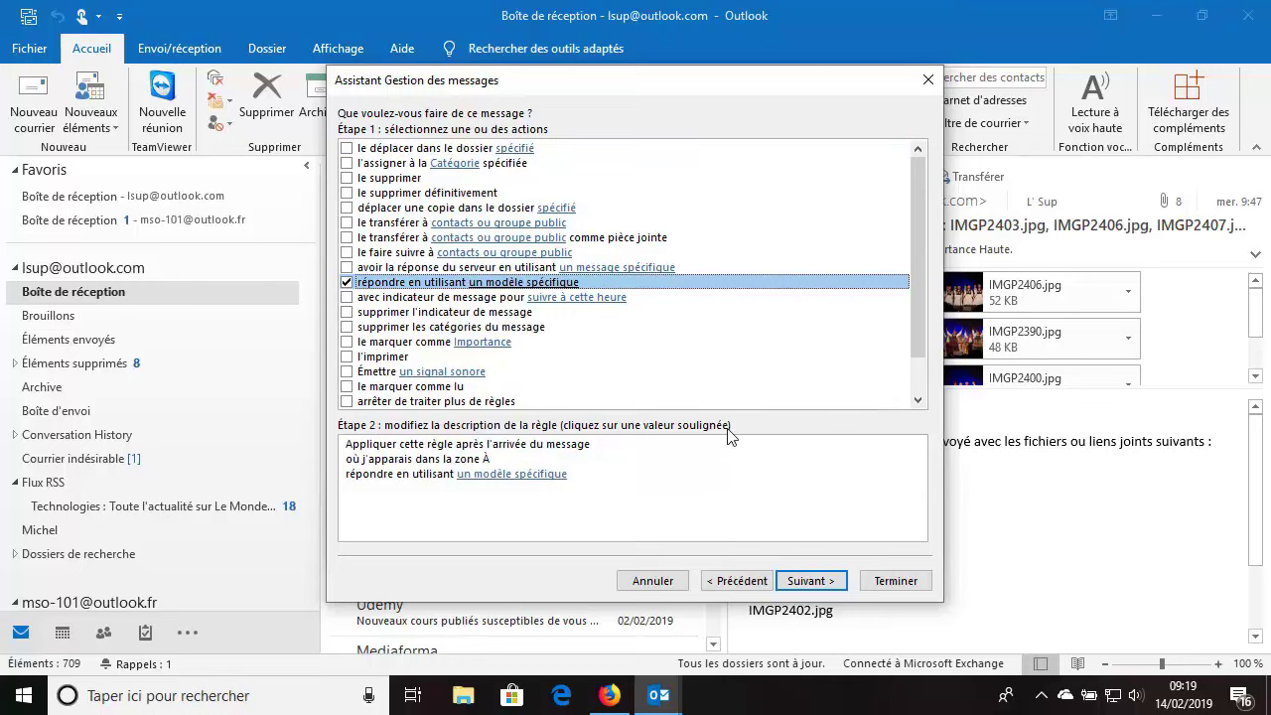
pyautogui.click(540, 478)
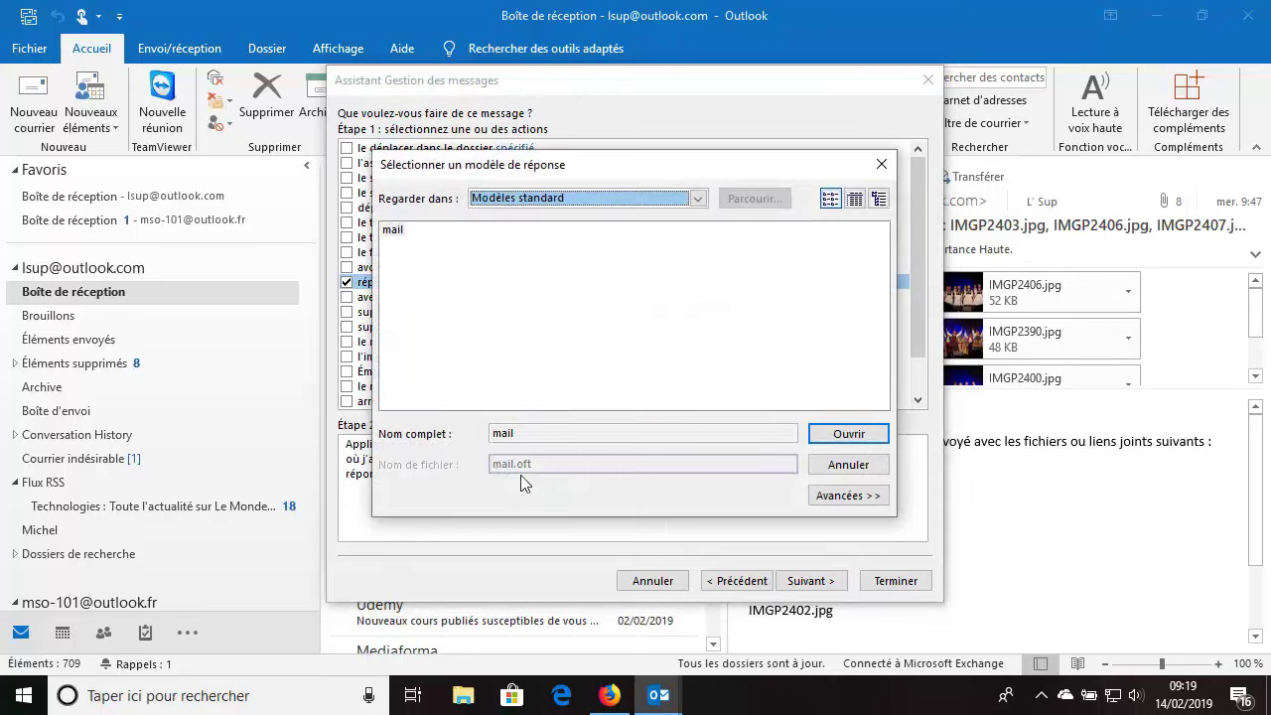
pyautogui.click(698, 199)
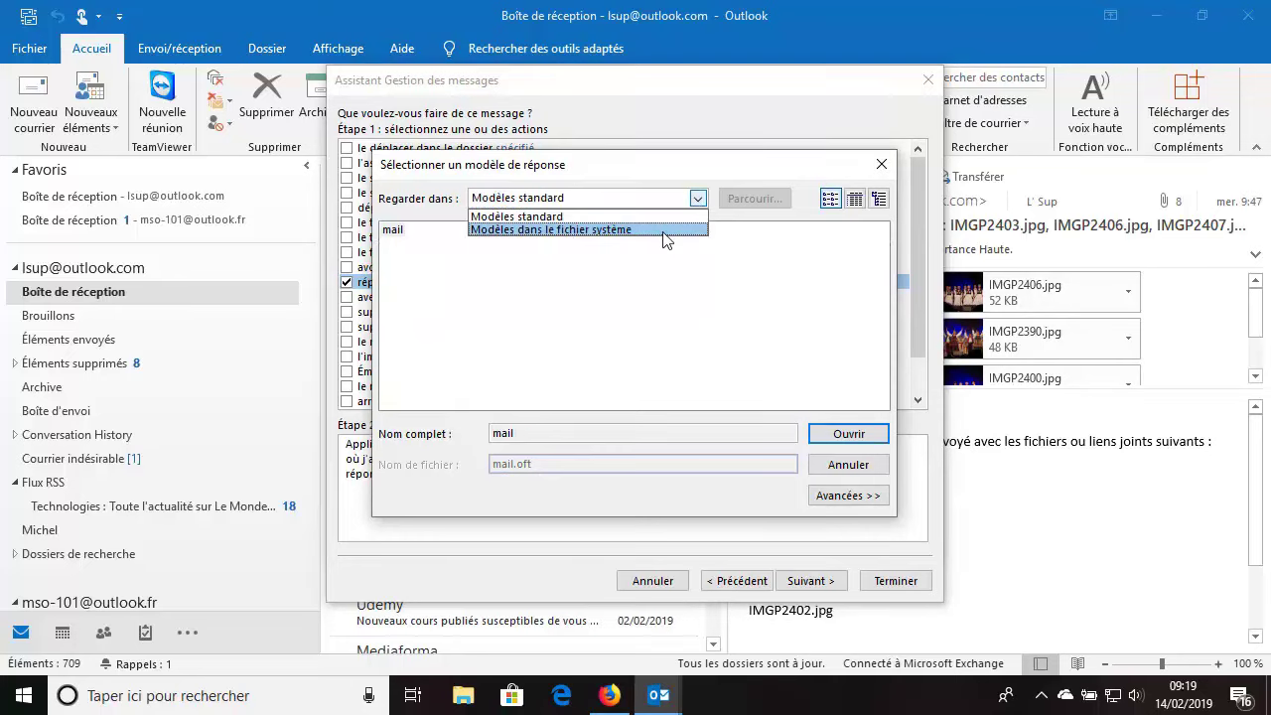
pyautogui.click(664, 231)
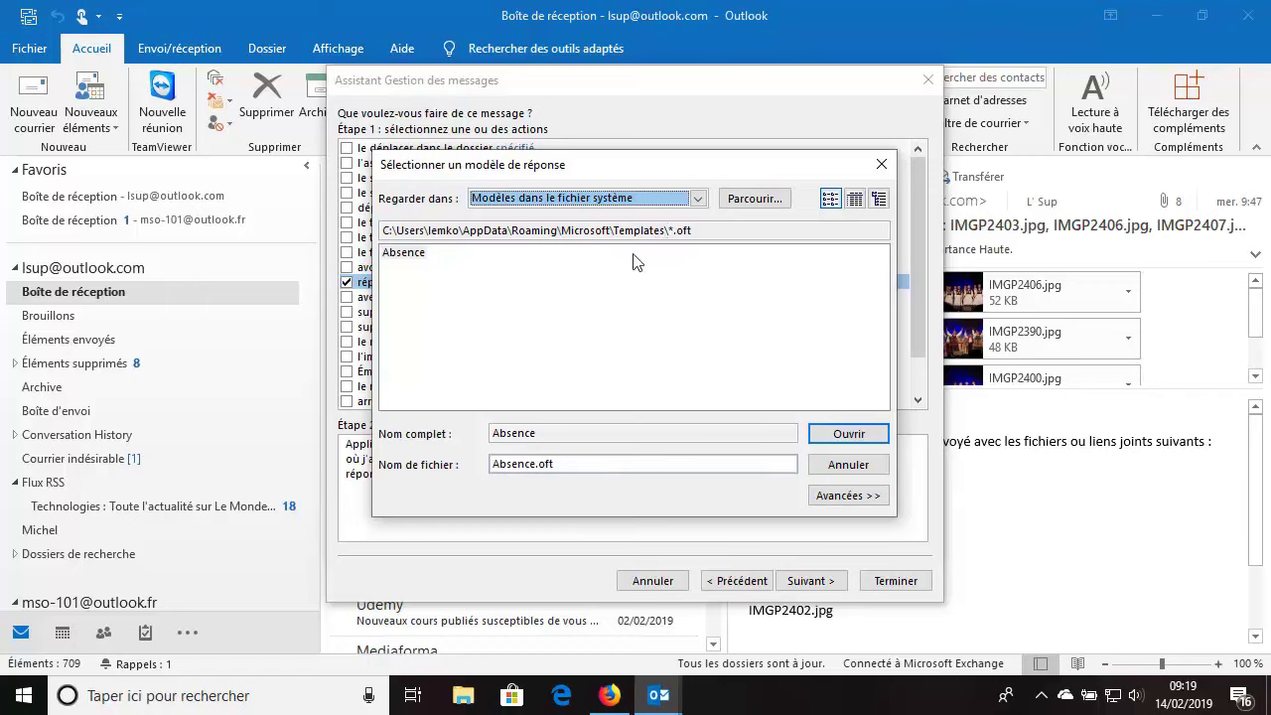
pyautogui.click(413, 255)
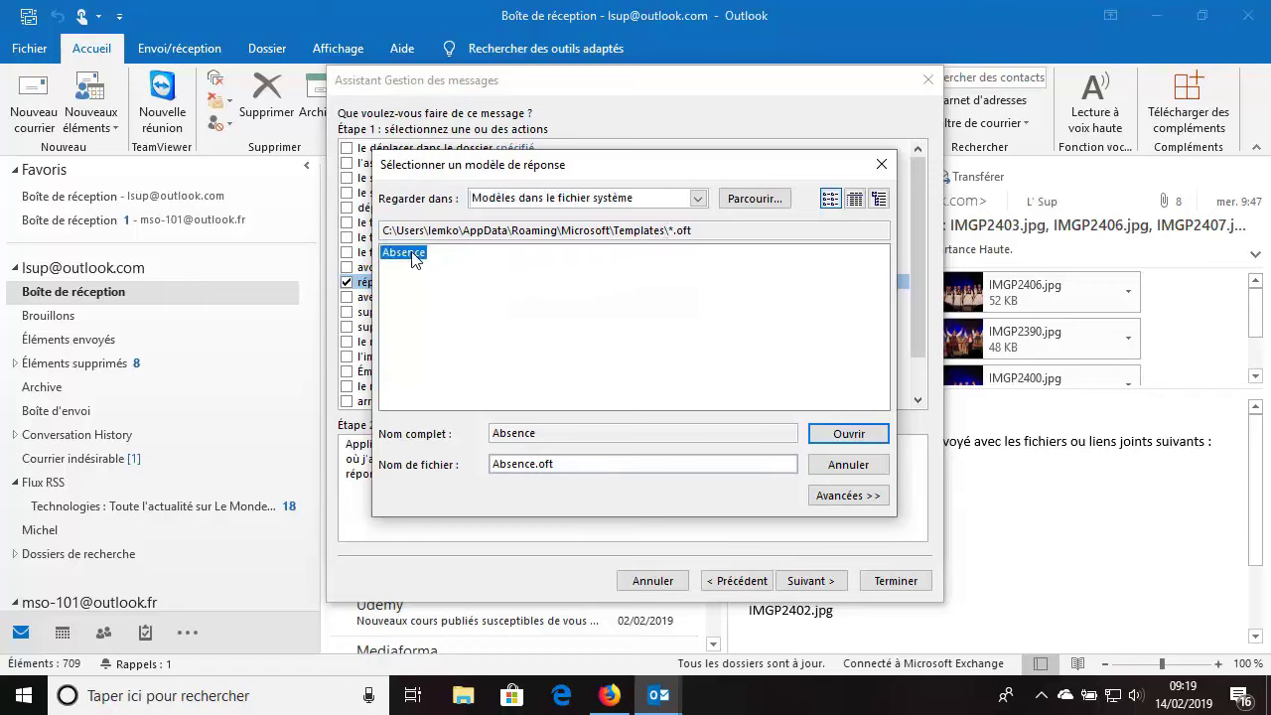
pyautogui.click(849, 434)
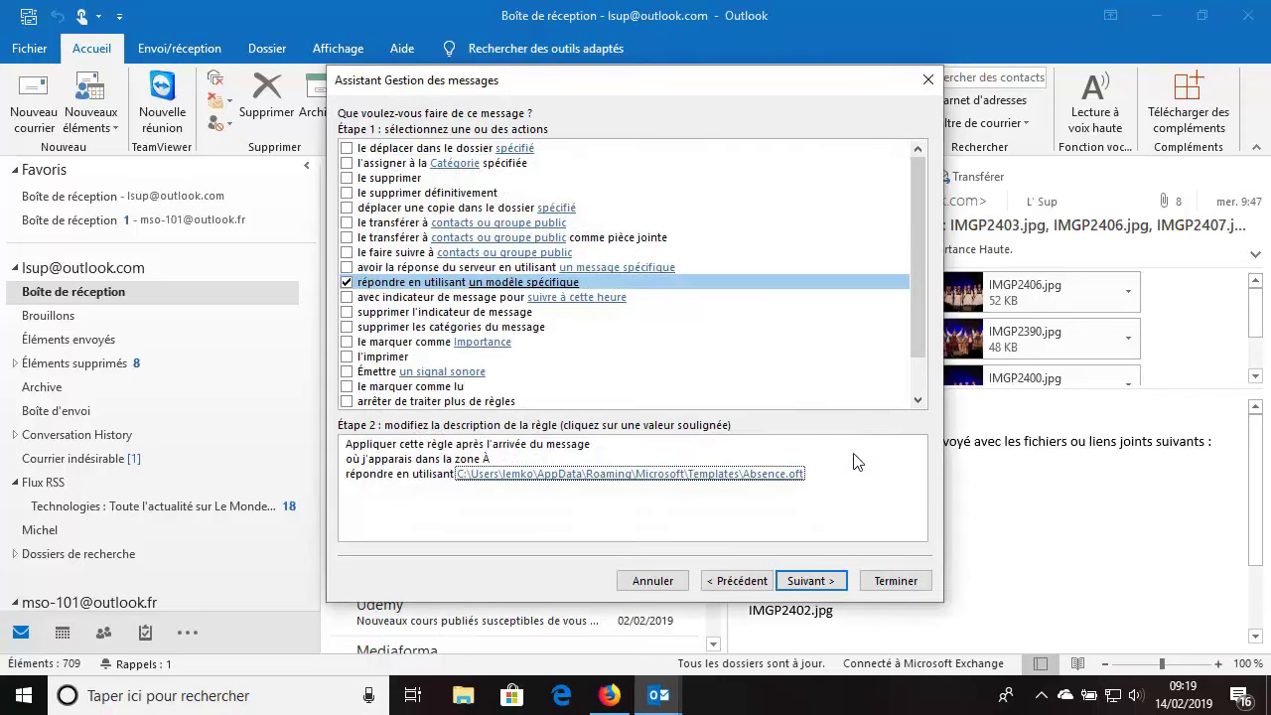
# Step: Leave the rule without exceptions, name it "Message d'absence", and finish it and save the rules list
pyautogui.click(810, 582)
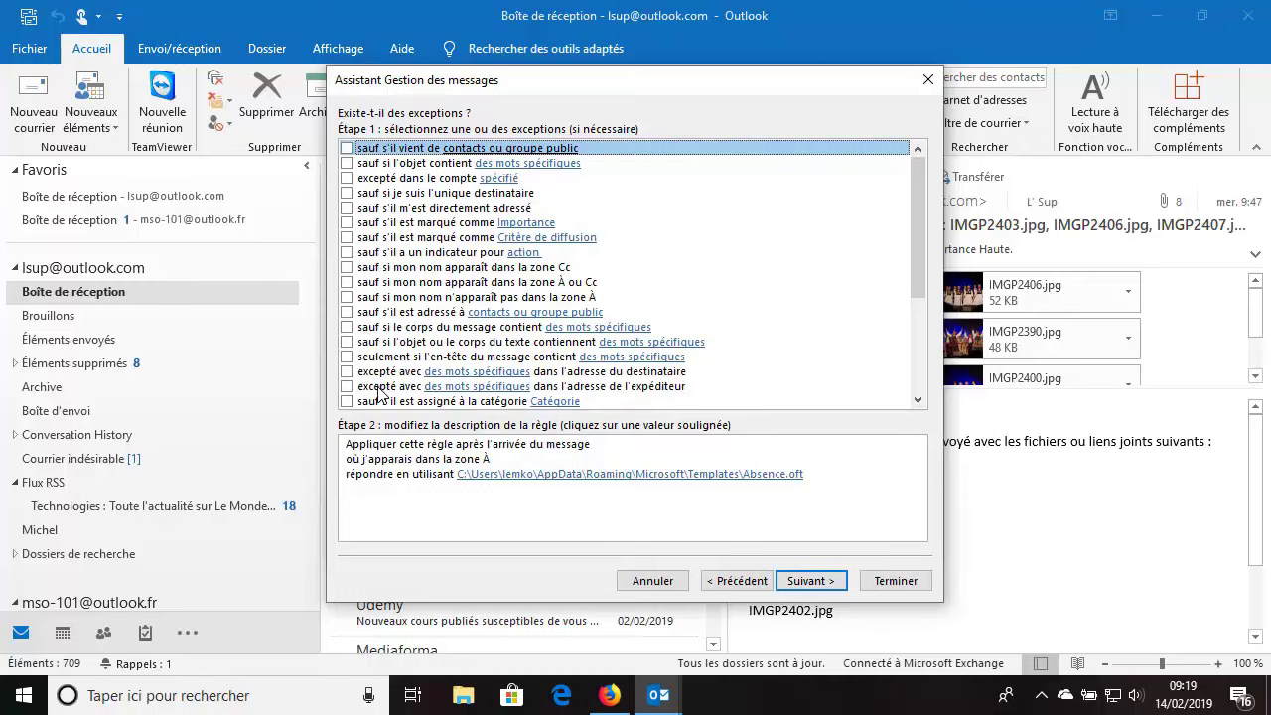
pyautogui.click(811, 581)
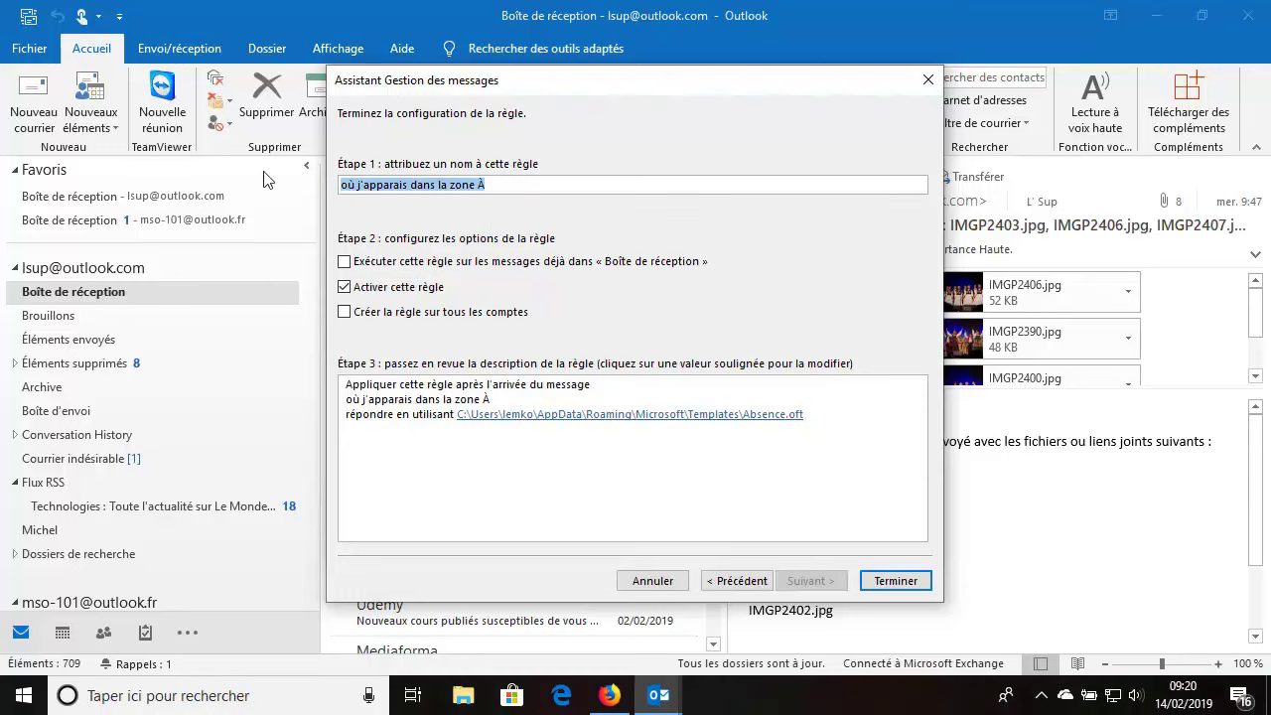
pyautogui.write("Message d'a")
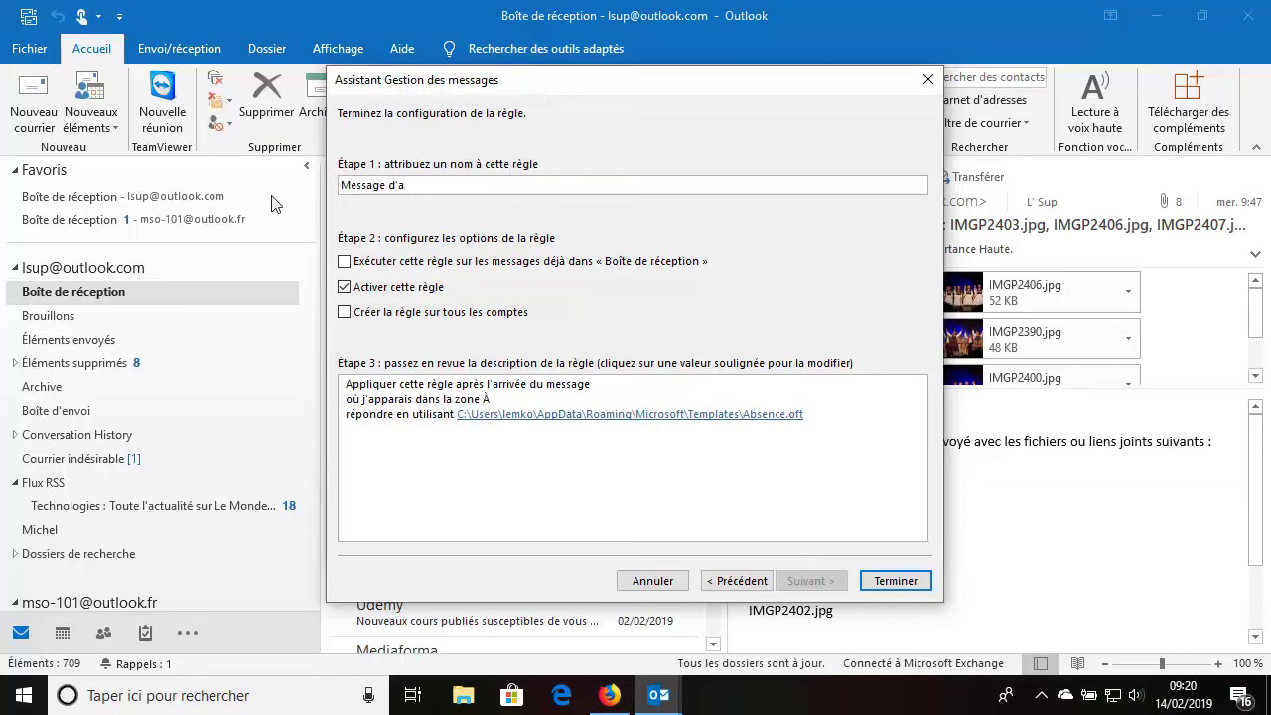
pyautogui.write('bsence')
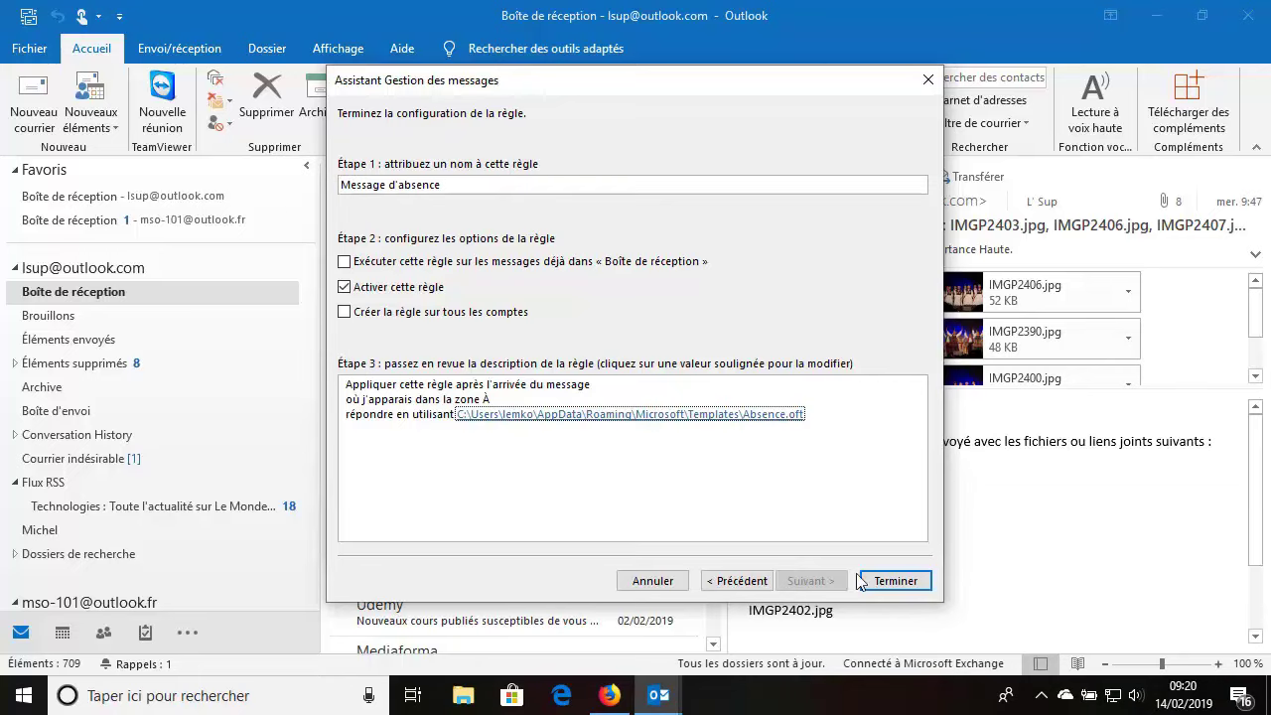
pyautogui.click(881, 582)
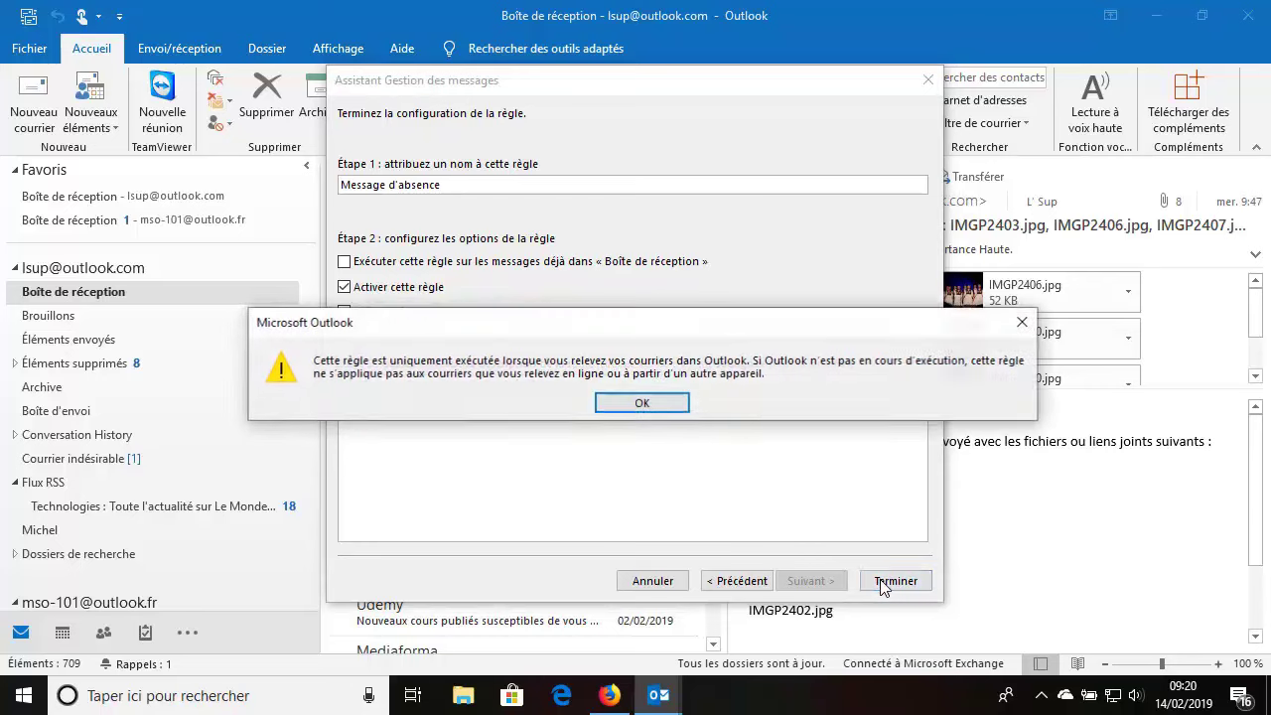
pyautogui.click(659, 401)
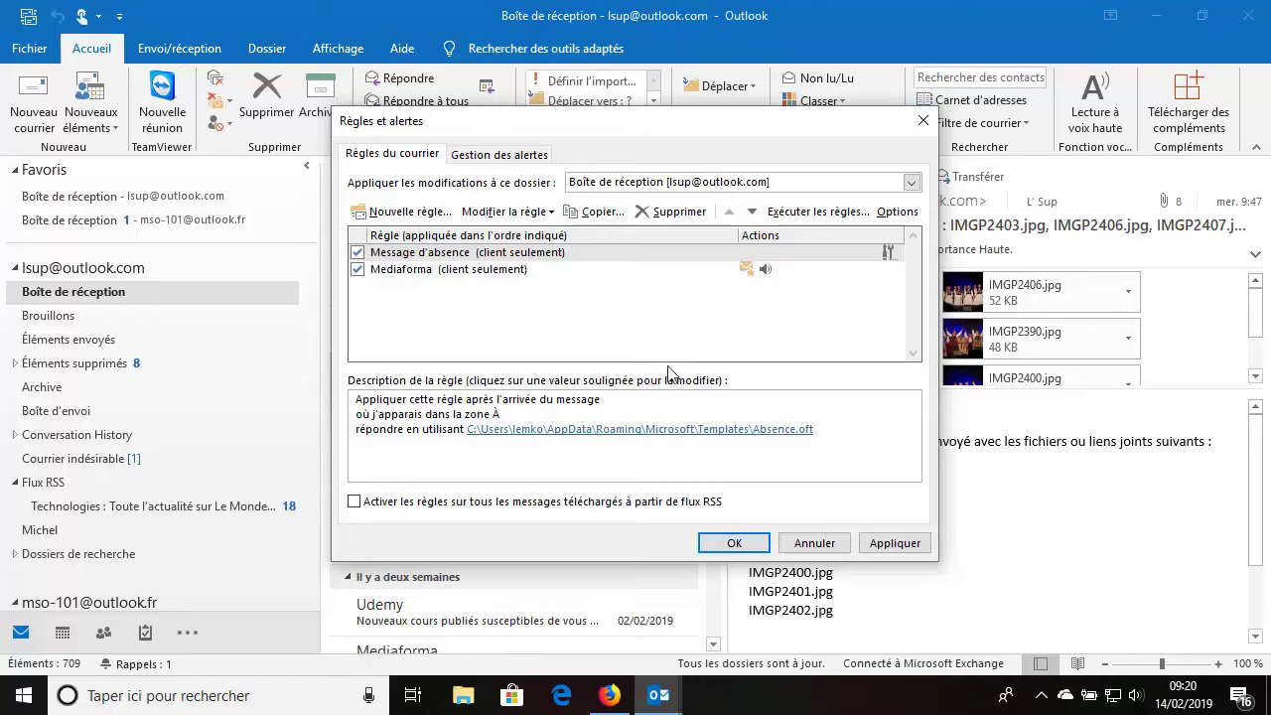
pyautogui.click(733, 545)
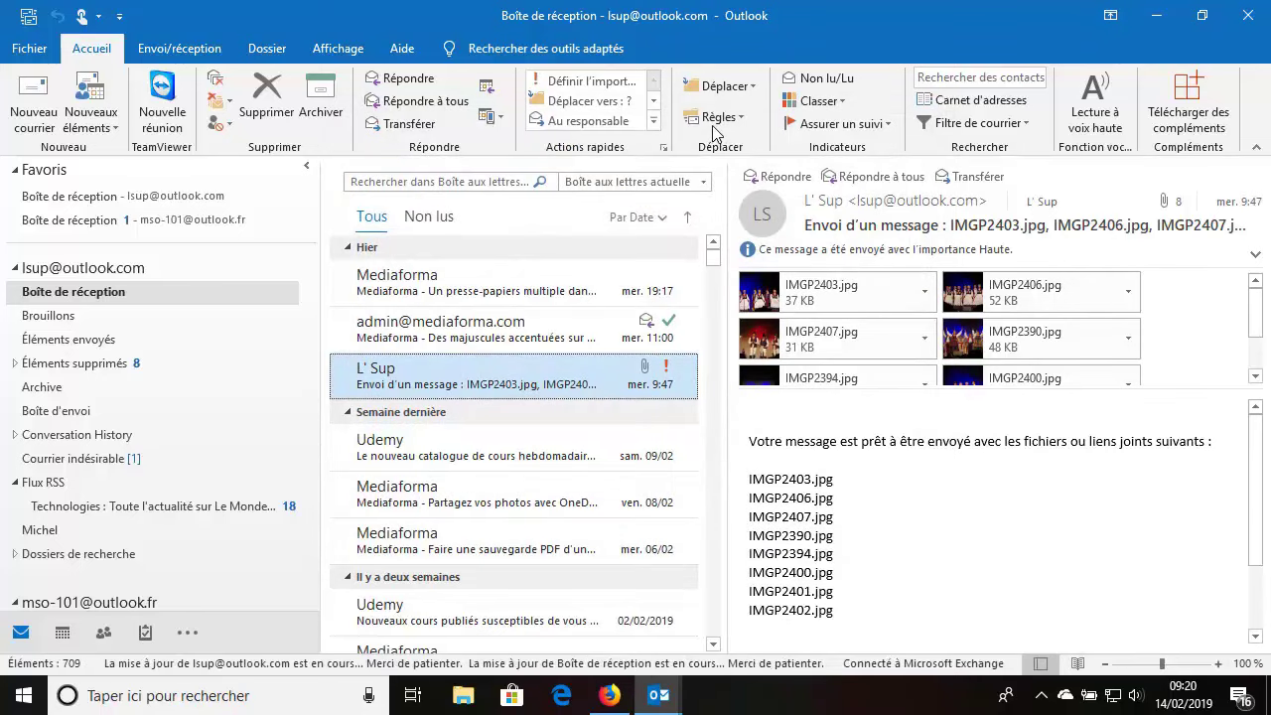
# Step: Disable the "Message d'absence" rule in the rules and alerts list and save the change
pyautogui.click(713, 117)
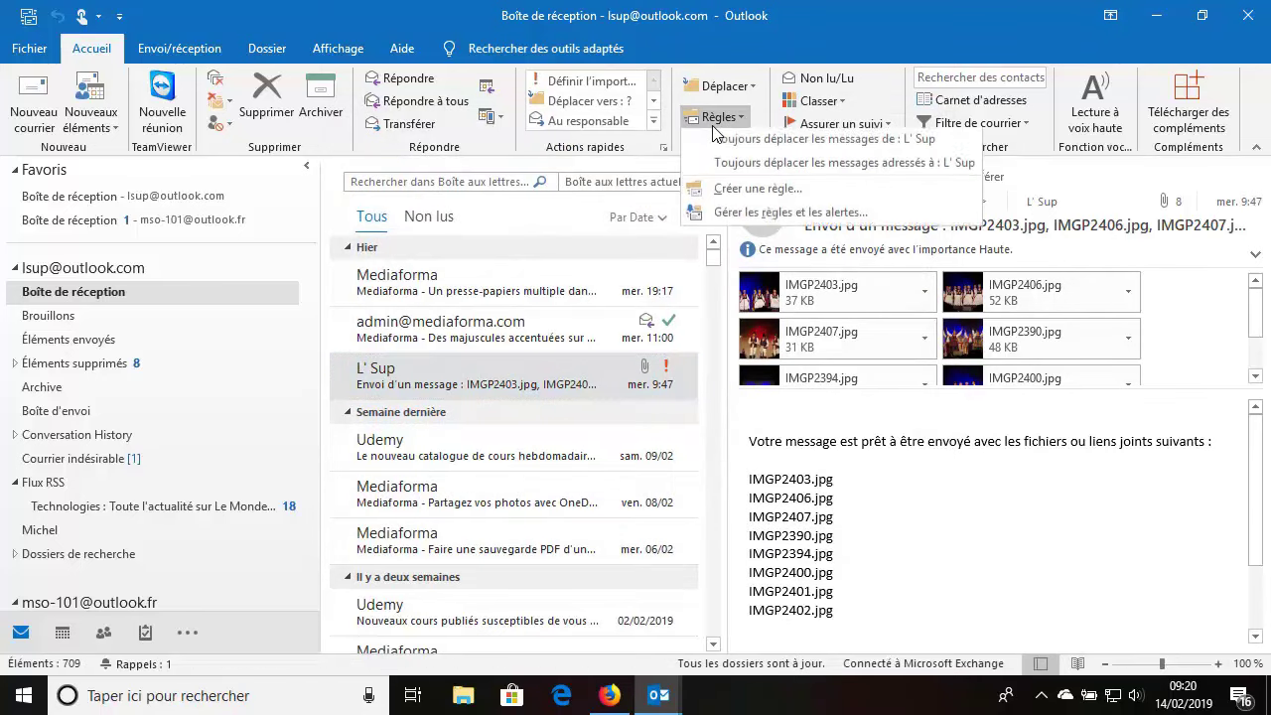
pyautogui.click(754, 214)
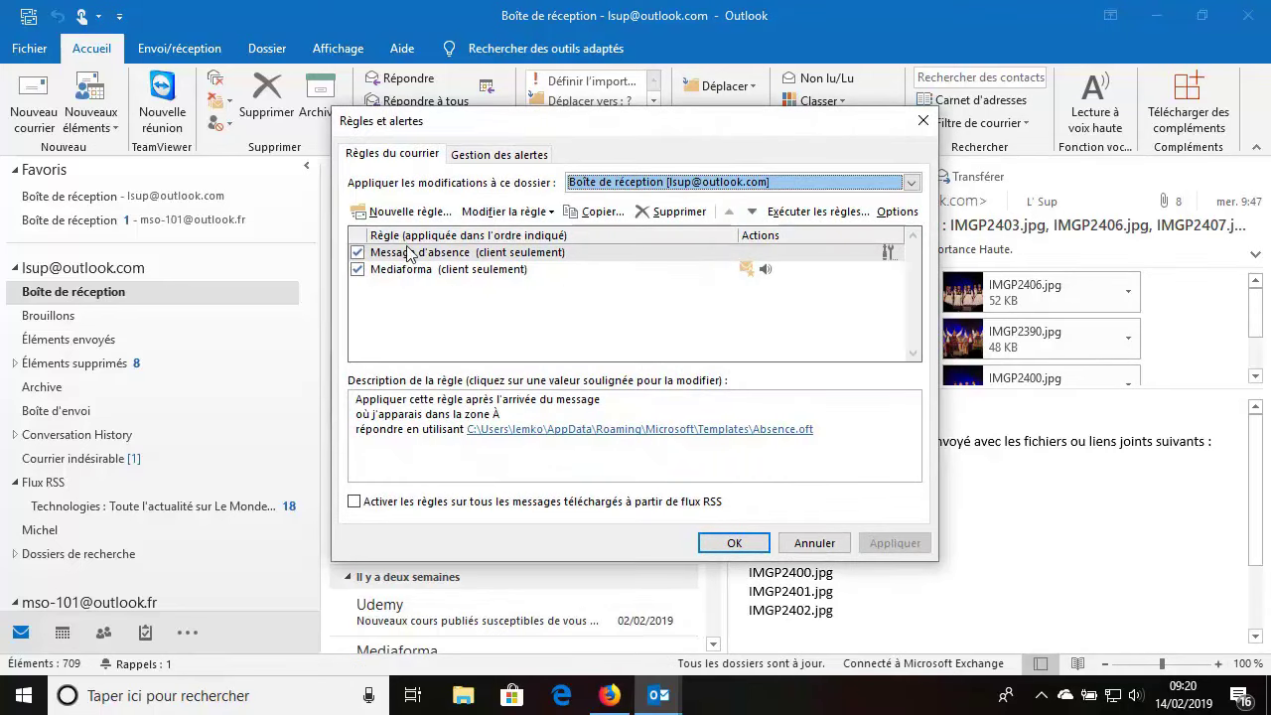
pyautogui.click(356, 252)
pyautogui.click(618, 434)
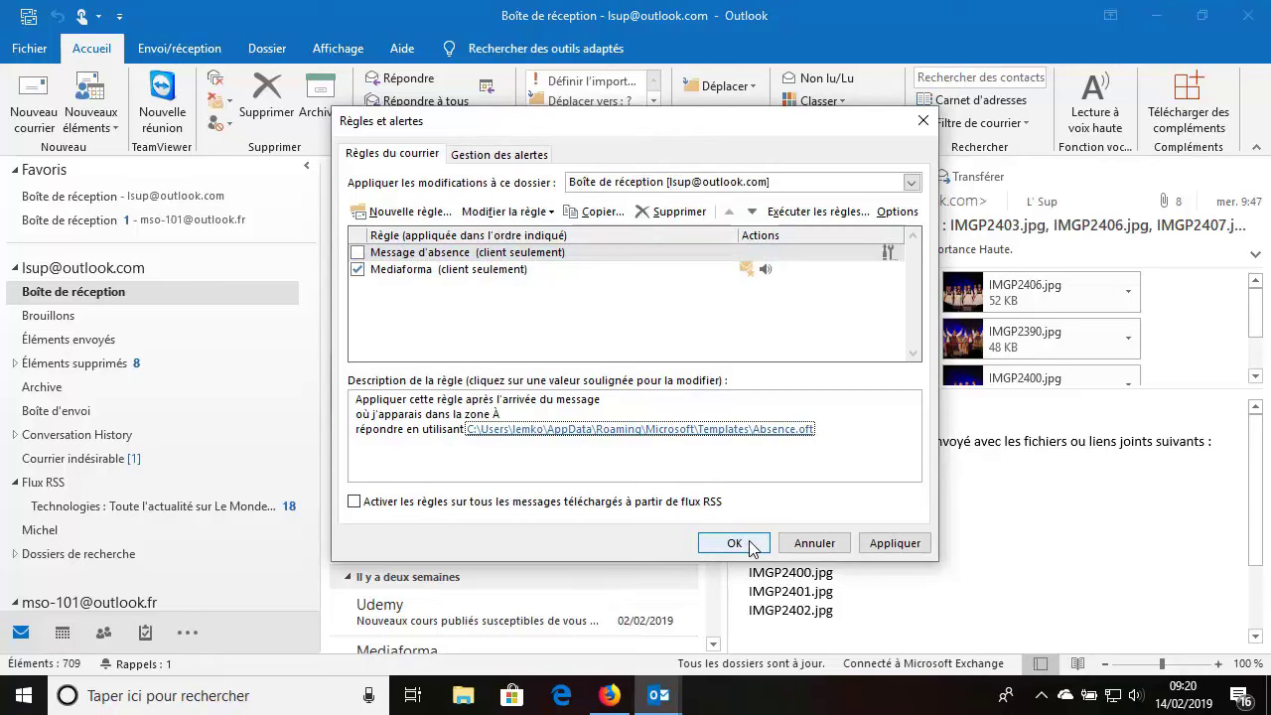
pyautogui.click(750, 547)
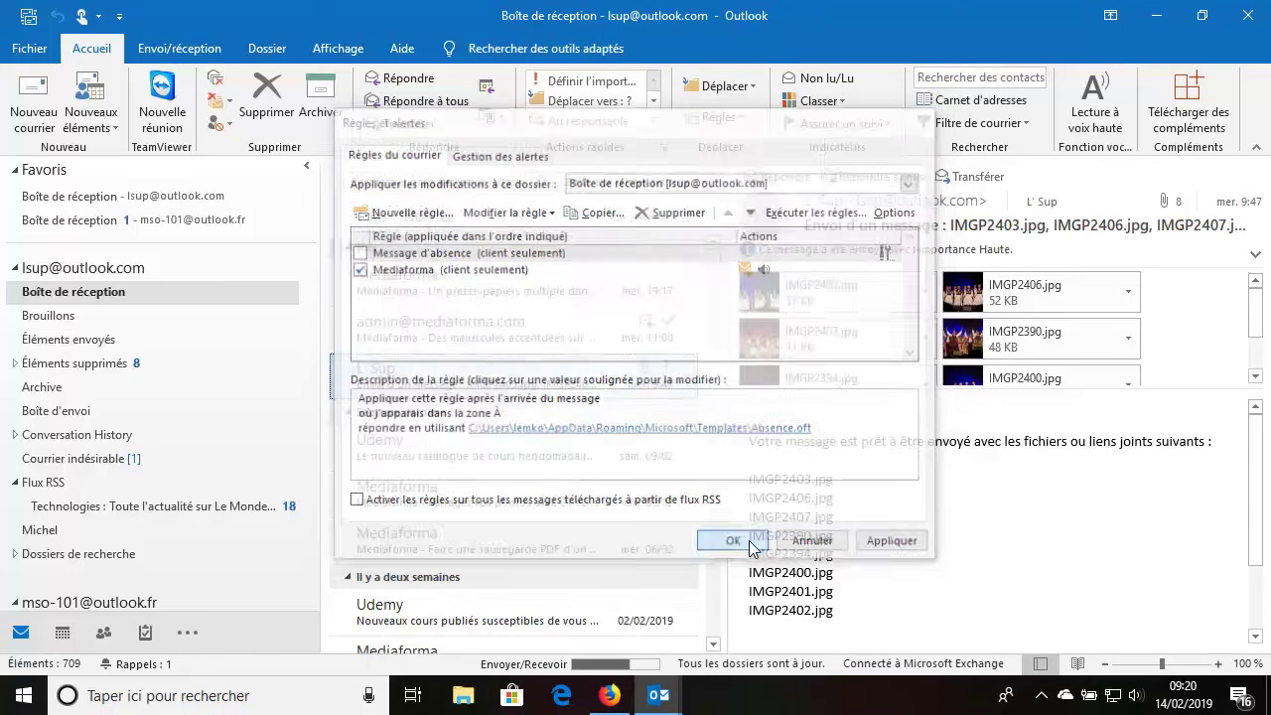